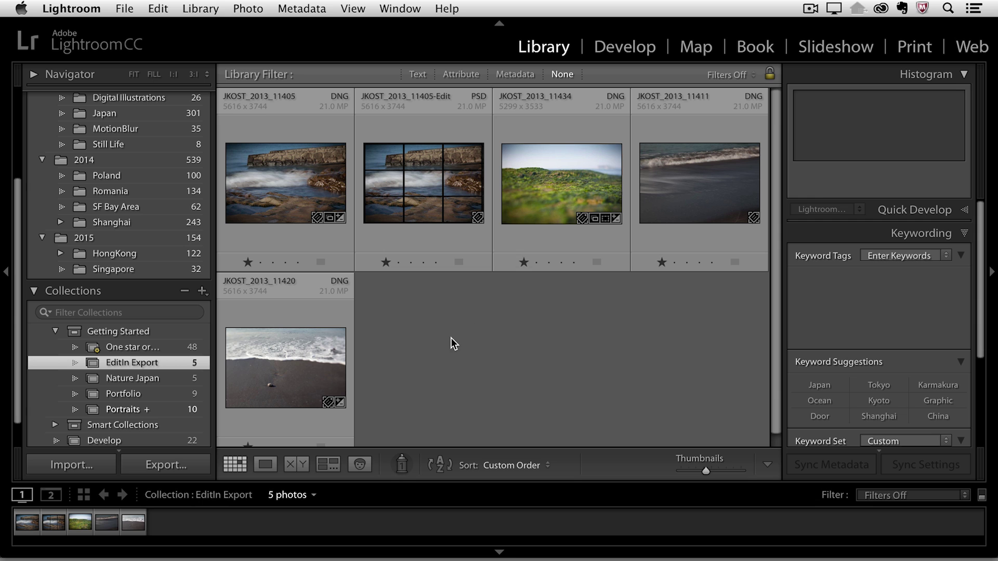
- Select photos JKOST_2013_11434, 11411 and 11420 together and bring up their export settings
left_click(539, 184)
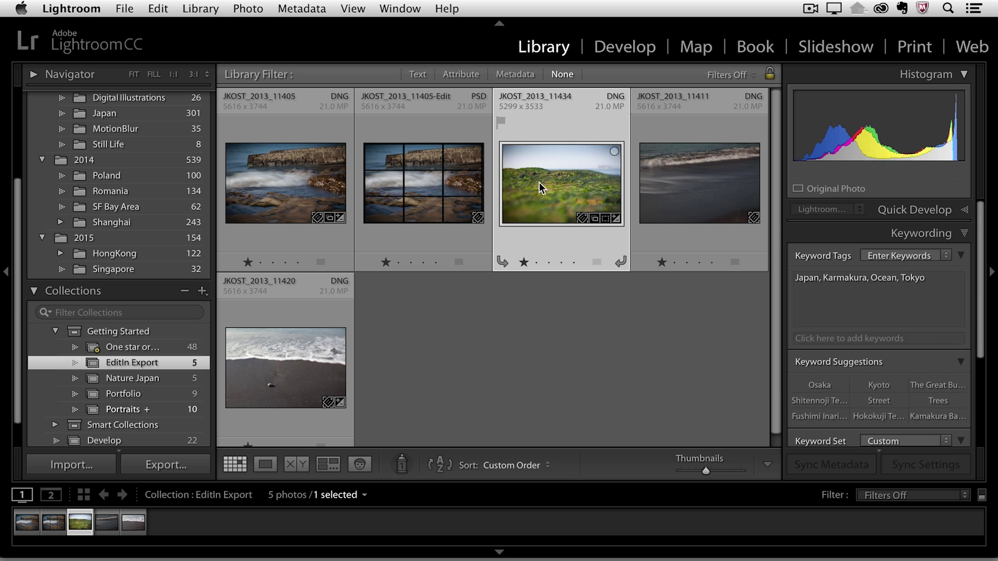
left_click(306, 355, "shift")
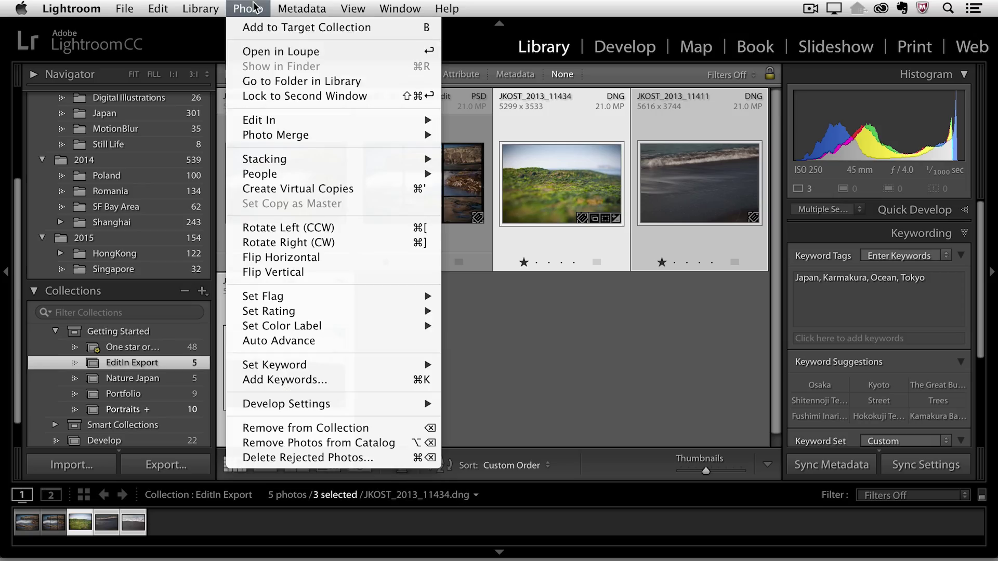
mouse_move(271, 119)
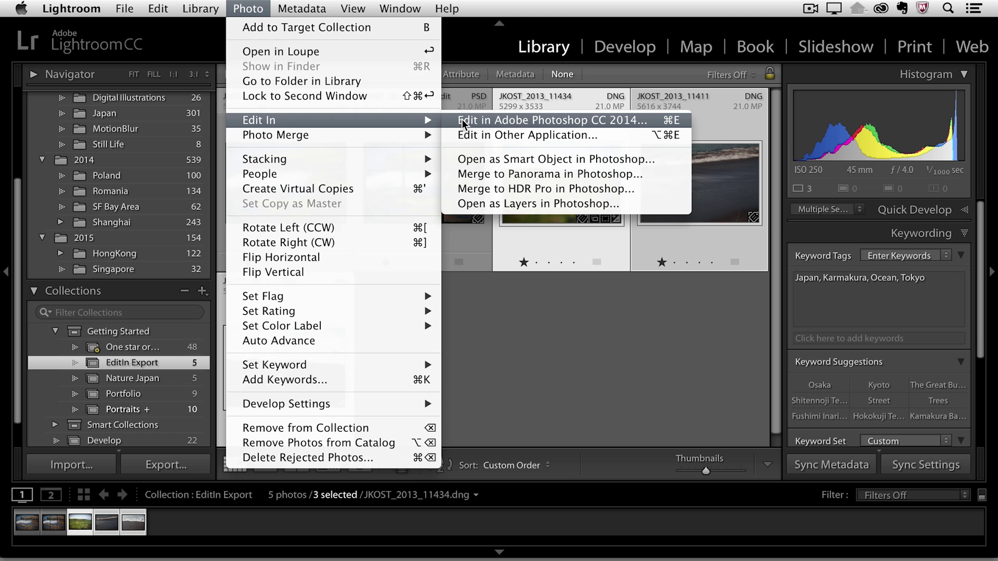
left_click(569, 104)
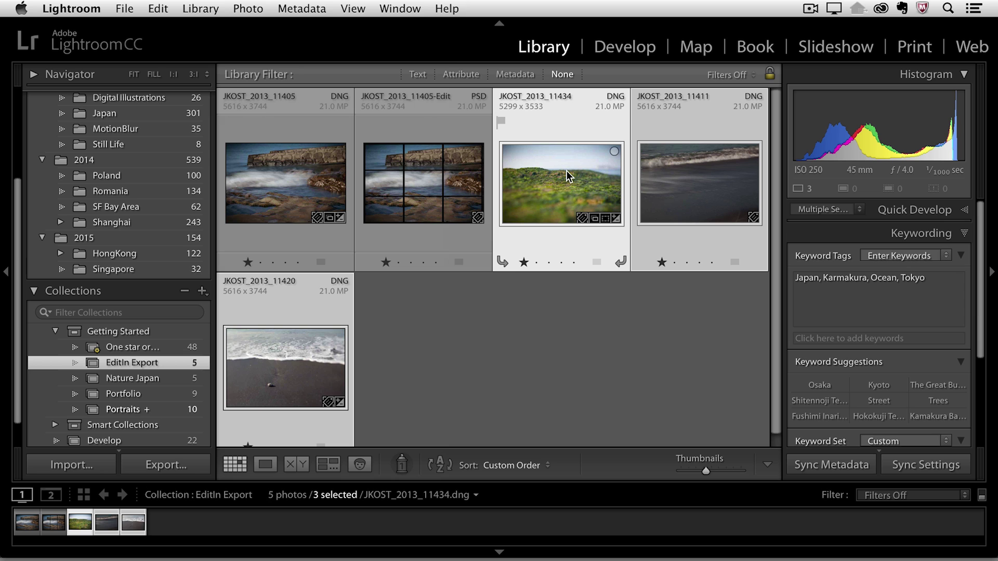
left_click(186, 464)
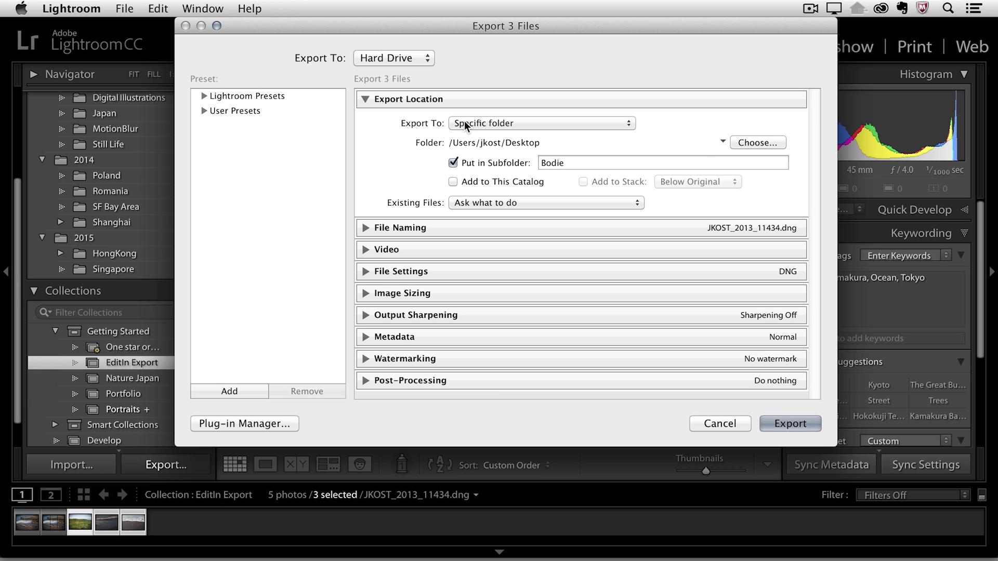
- Set the export destination to a specific folder on the Desktop
left_click(515, 122)
left_click(752, 143)
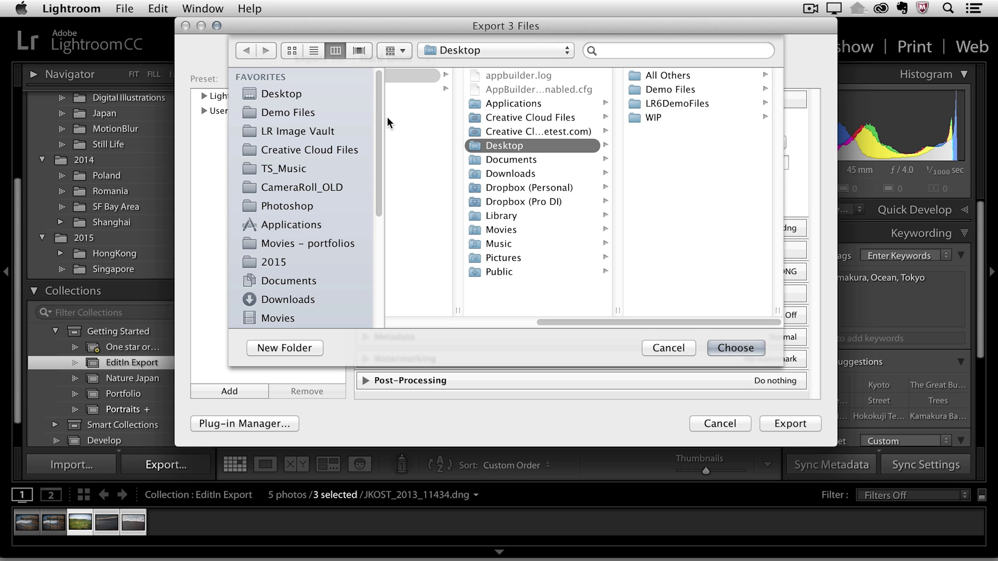
left_click(304, 94)
left_click(736, 348)
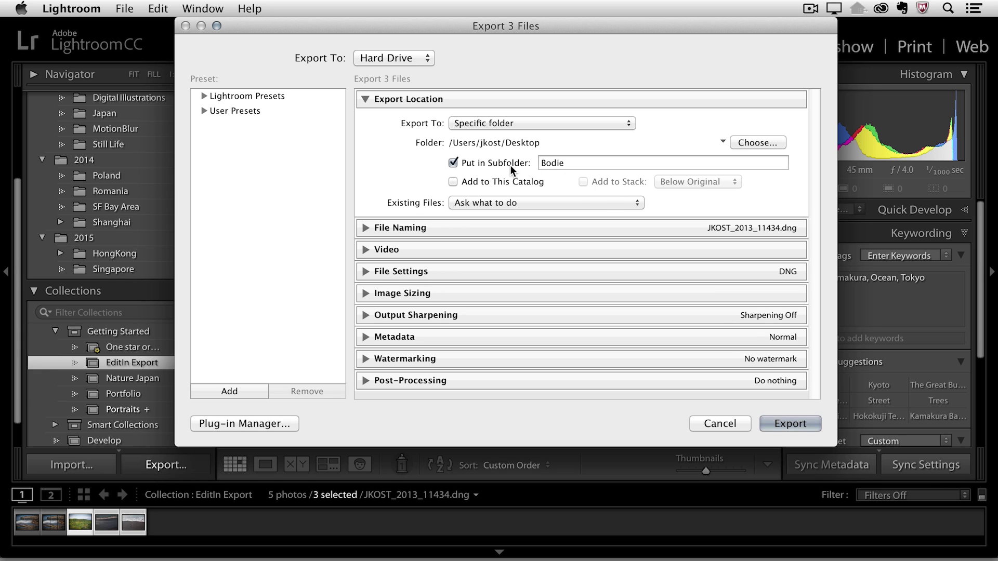
- Name the export subfolder JapanForClient and keep Existing Files on Ask what to do
left_click(572, 164)
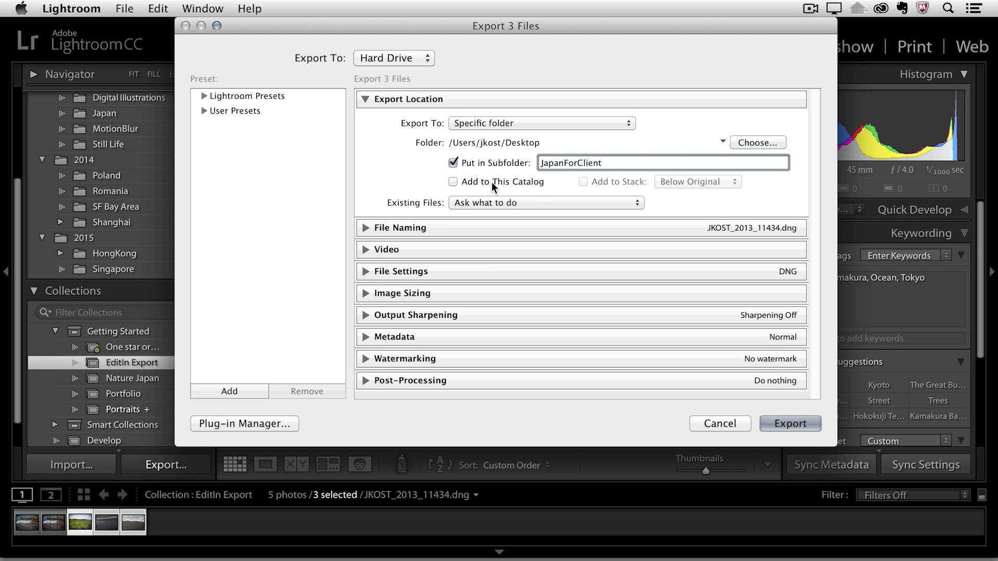
left_click(534, 203)
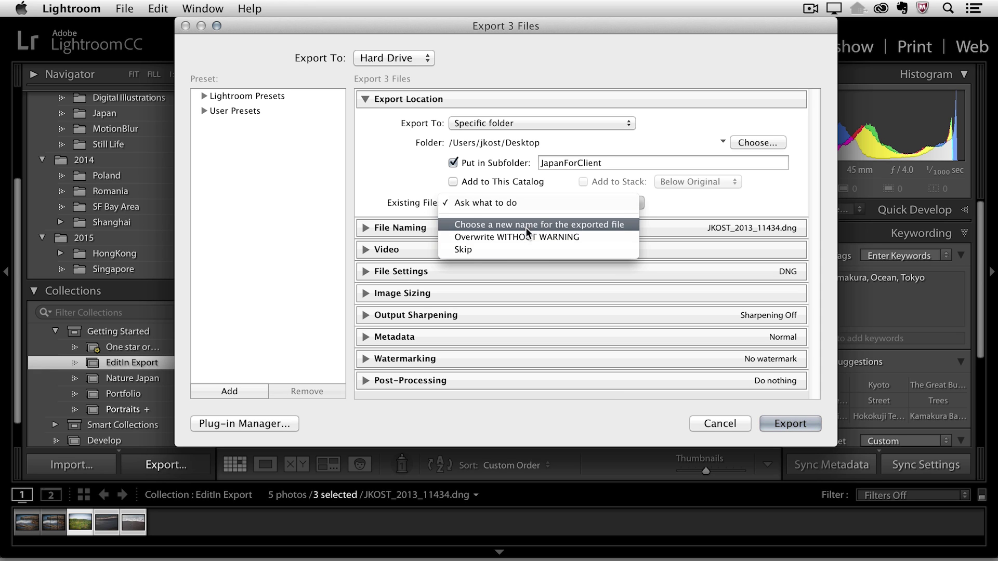
left_click(534, 205)
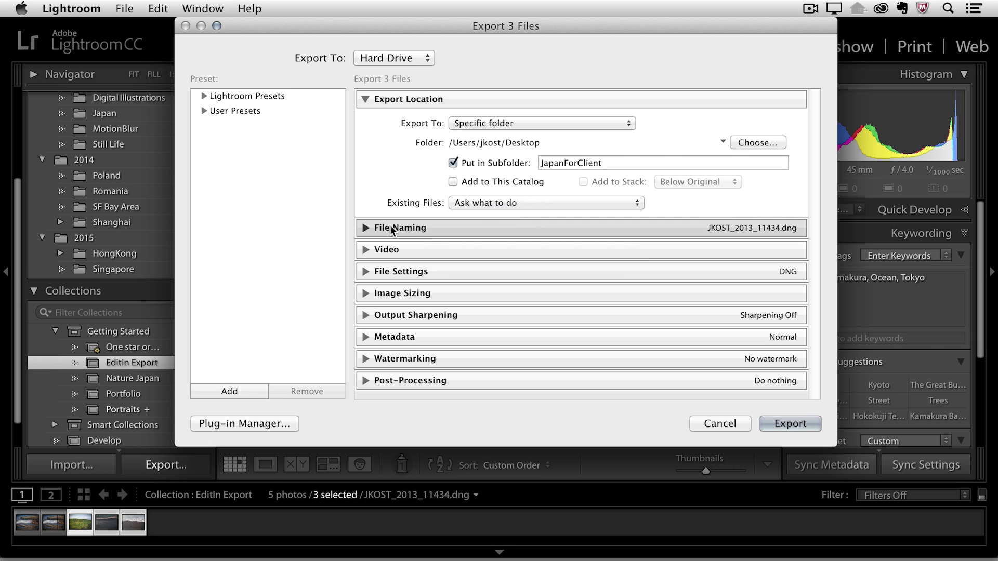
- Enable Rename To under File Naming and choose Edit... to edit the Filename template
left_click(366, 227)
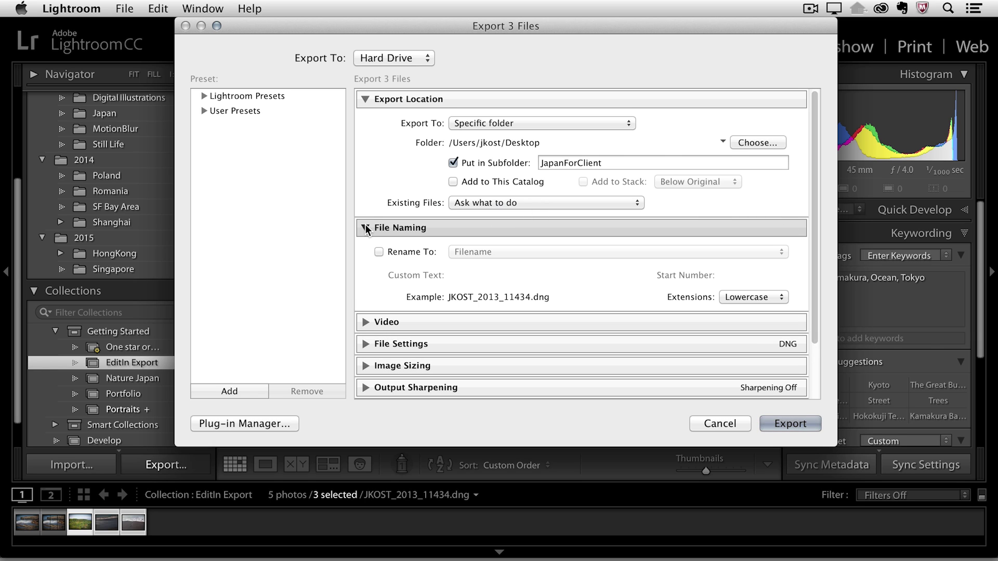
left_click(380, 249)
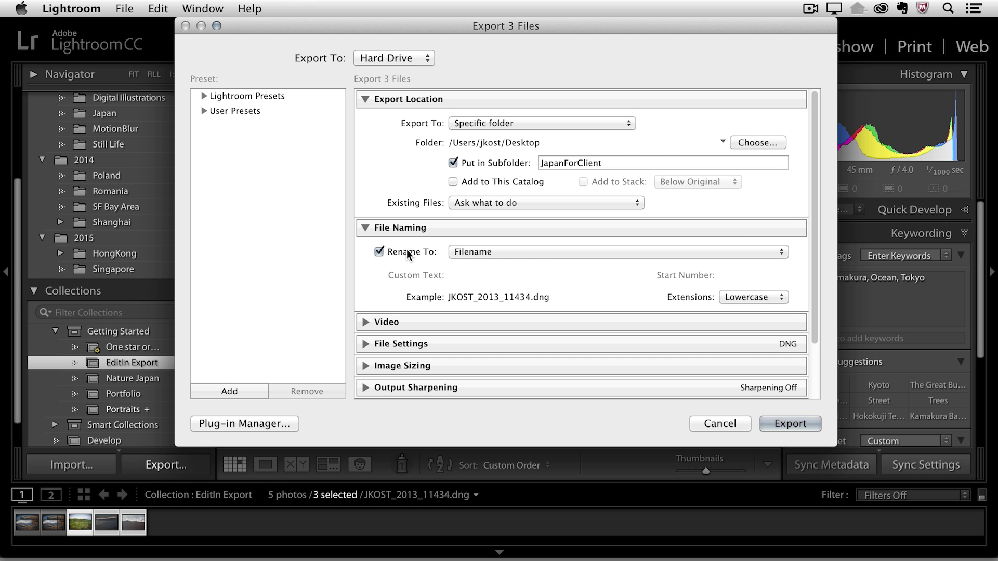
left_click(510, 252)
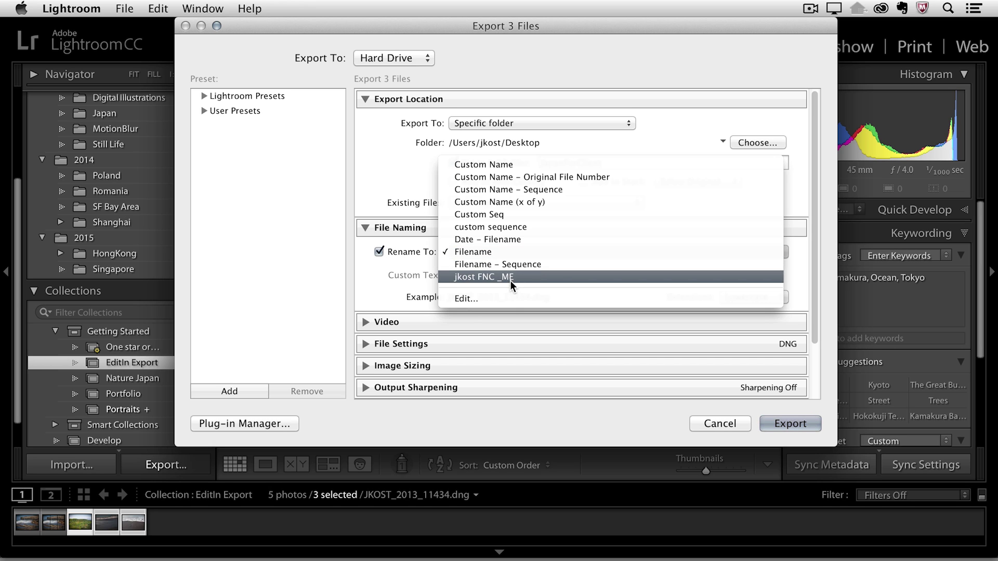
left_click(509, 299)
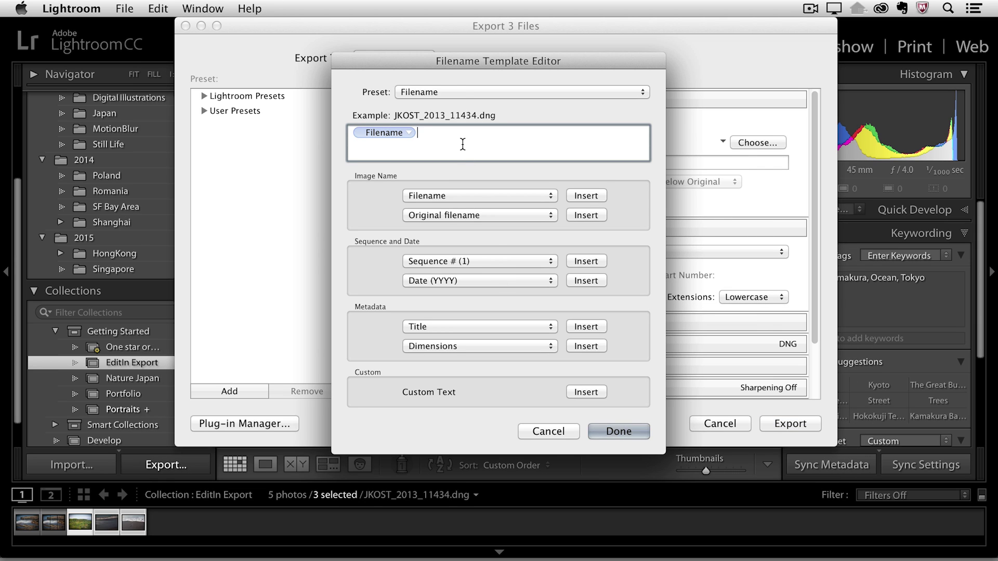
- Append _LR after the Filename token, save it as preset 'JKost FNC _LR', and apply it
type("_LR")
left_click(487, 92)
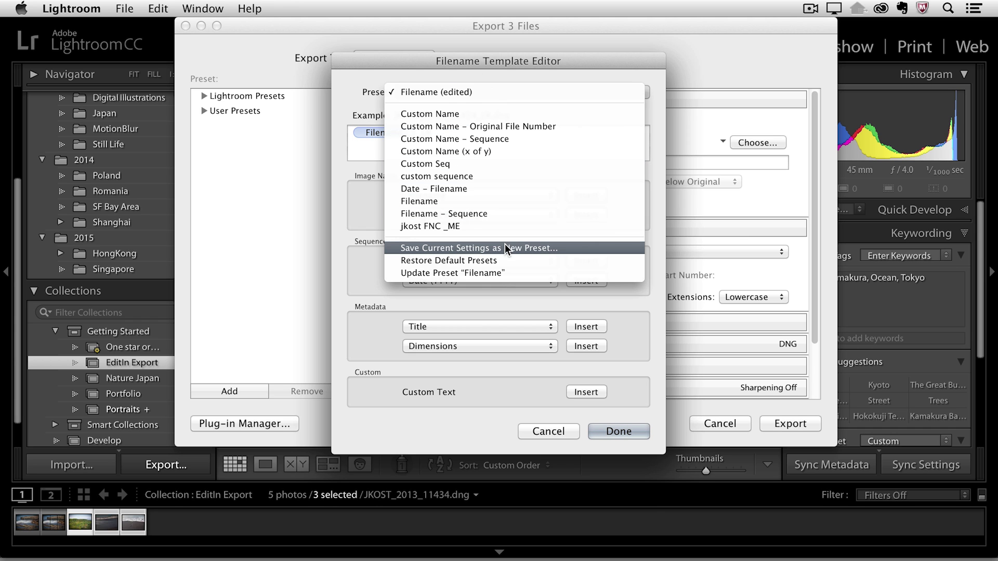
left_click(575, 249)
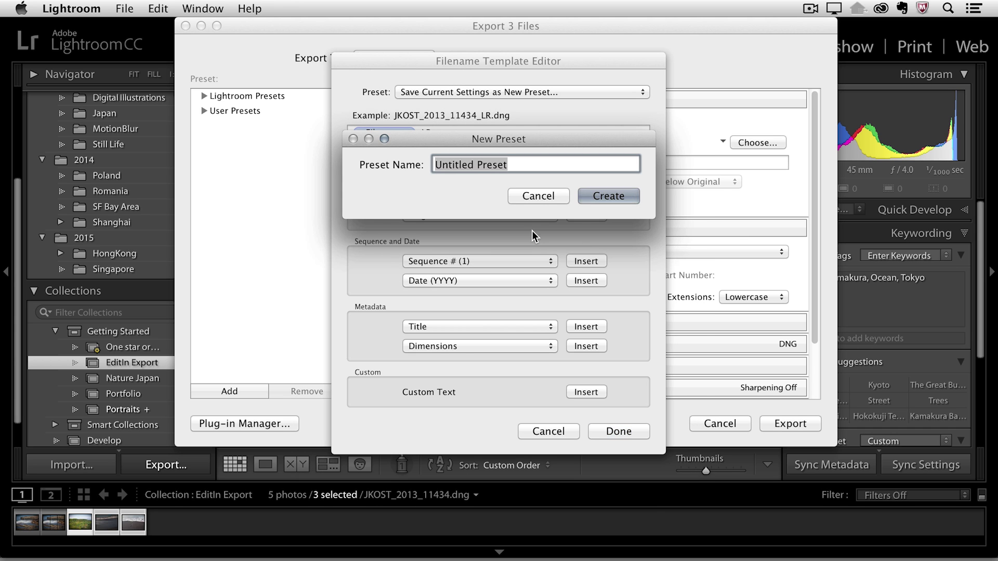
type("JKos")
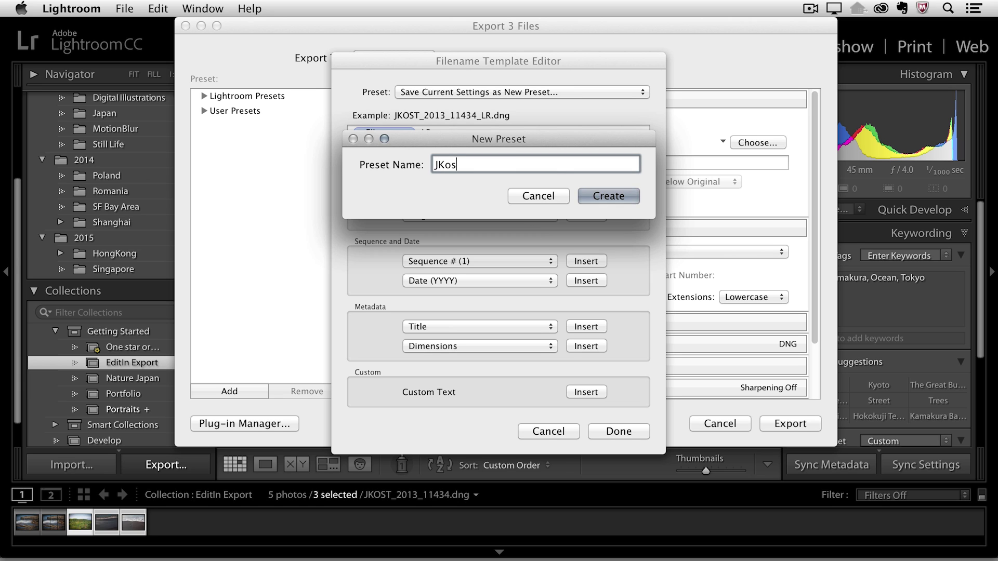
type("t FNC _LR")
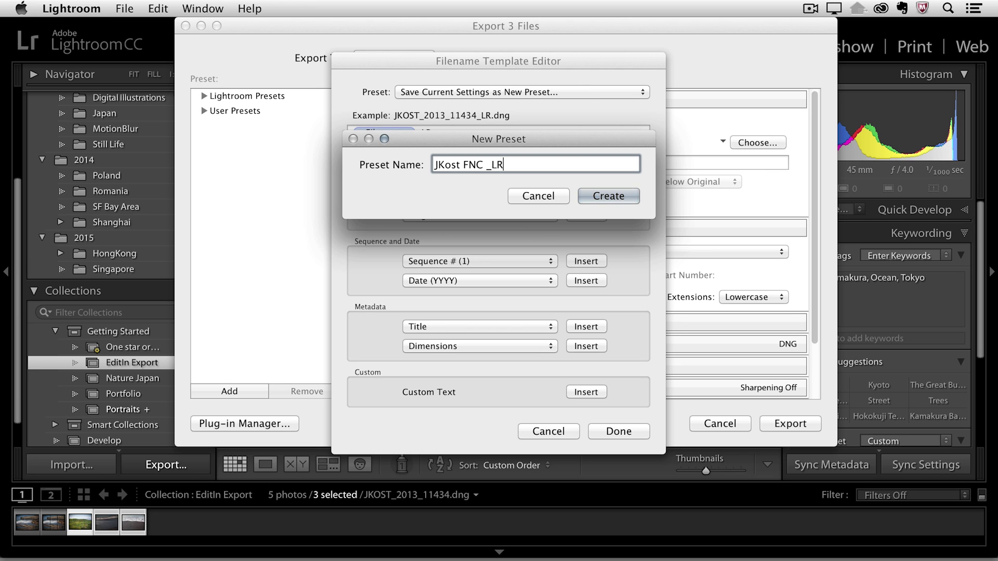
left_click(603, 196)
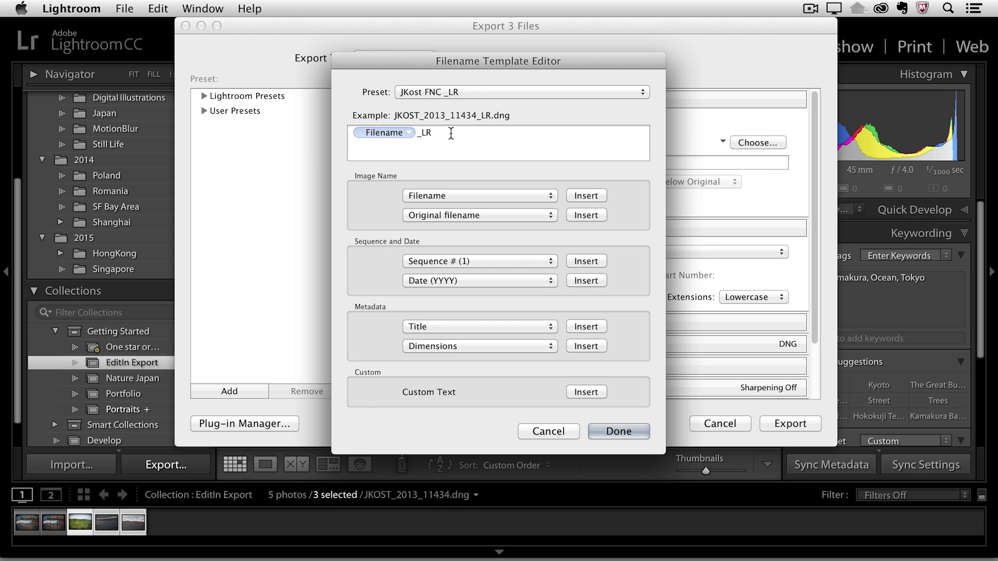
left_click(606, 430)
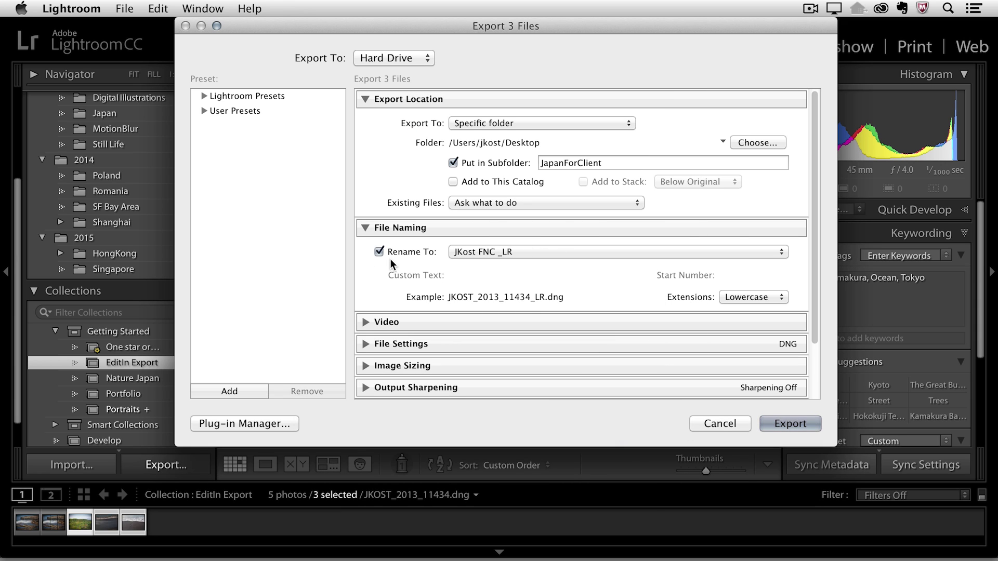
- Set the export file format to JPEG, sRGB colour space, quality 80
left_click(363, 227)
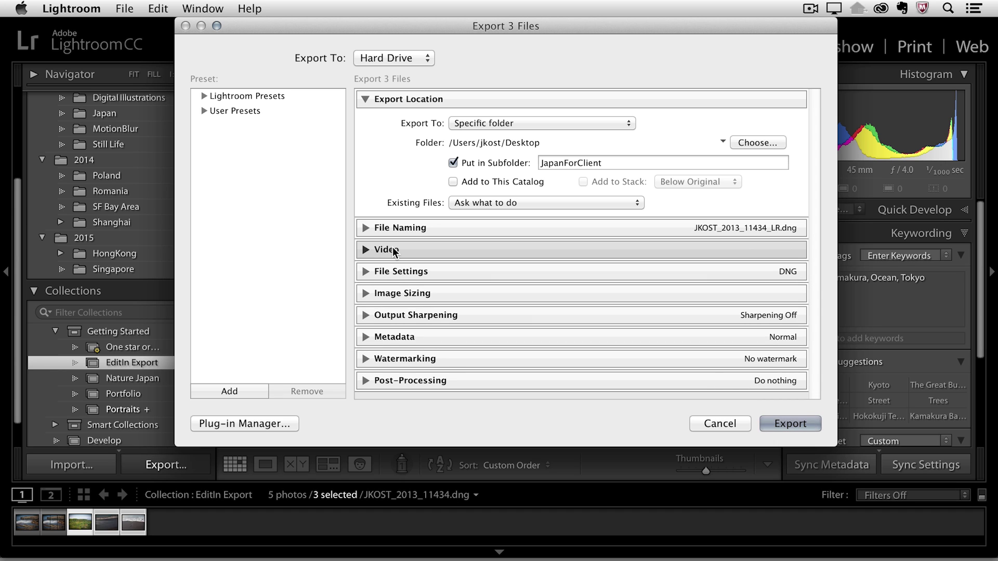
left_click(365, 270)
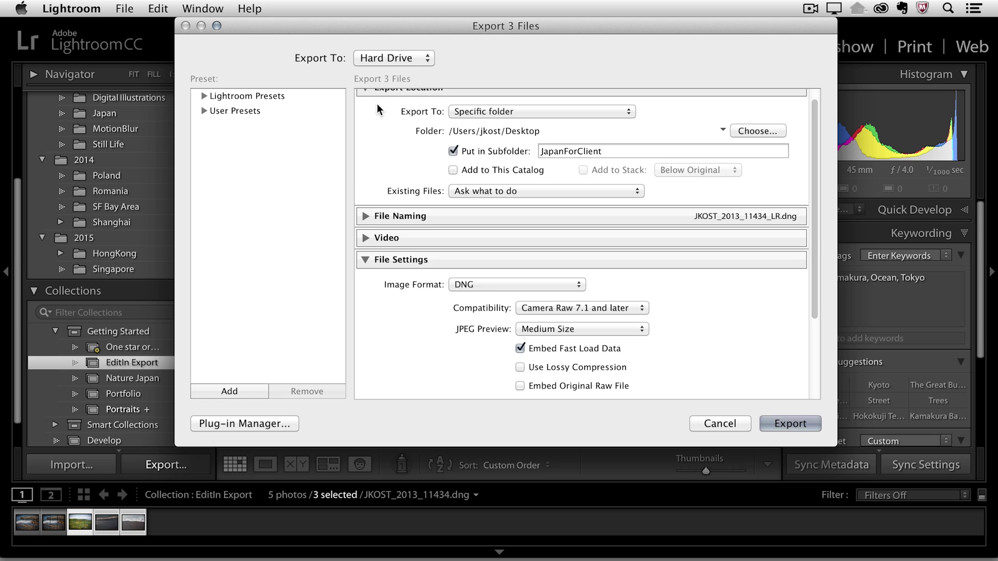
scroll(377, 104, "up", 1)
left_click(400, 98)
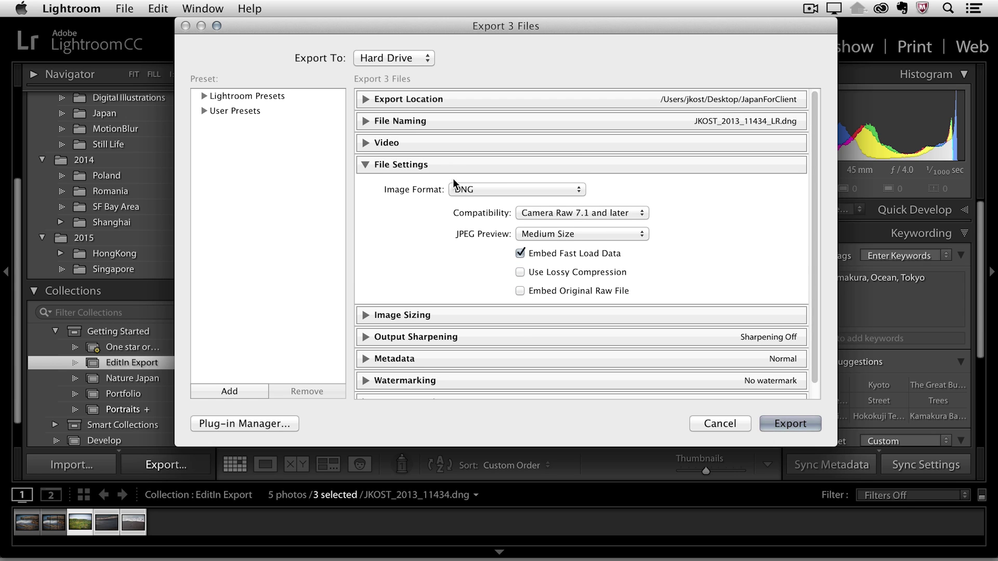
left_click(502, 189)
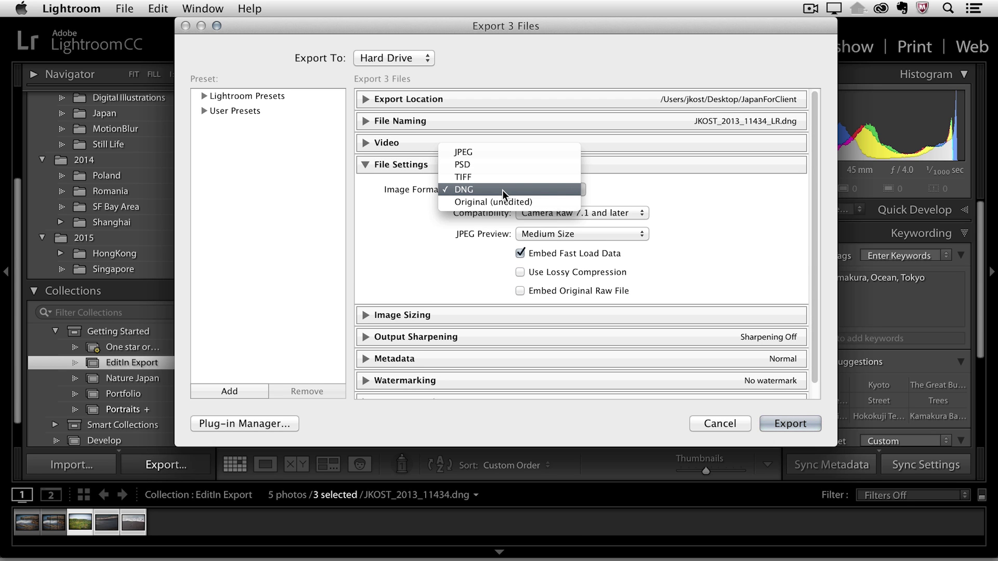
left_click(503, 154)
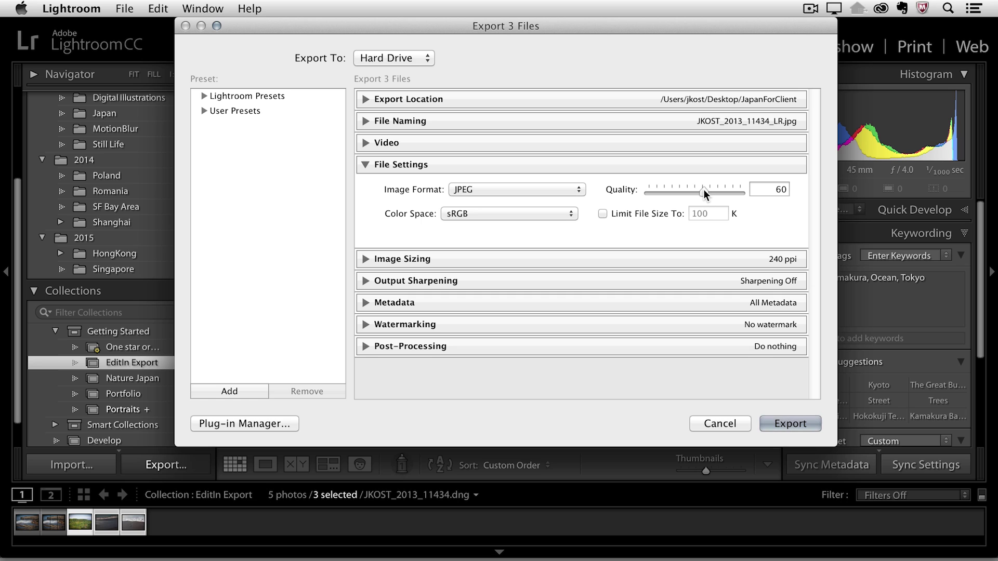
left_click_drag(704, 192, 713, 192)
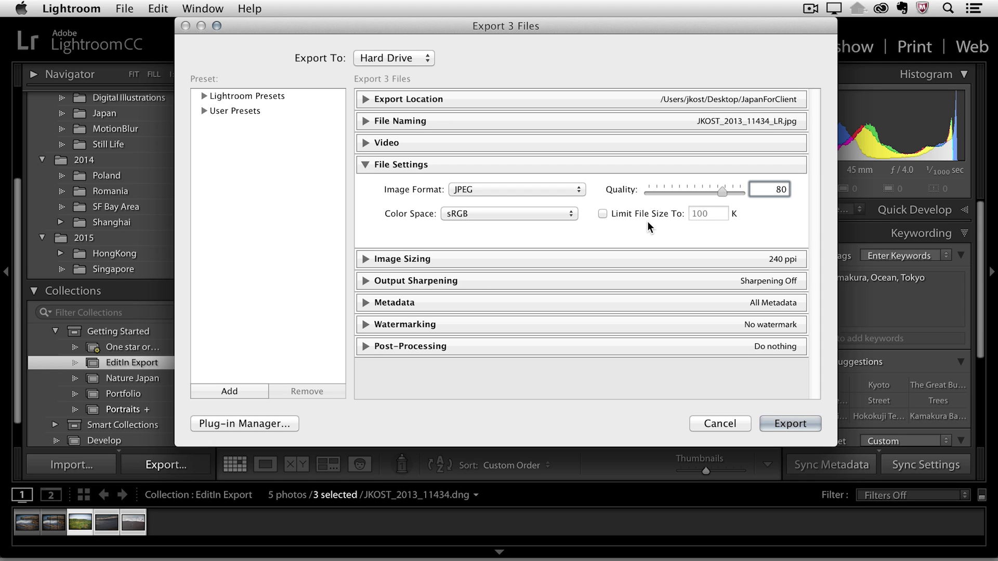
- Turn on Resize to Fit by Long Edge at 800 pixels
left_click(539, 167)
left_click(521, 183)
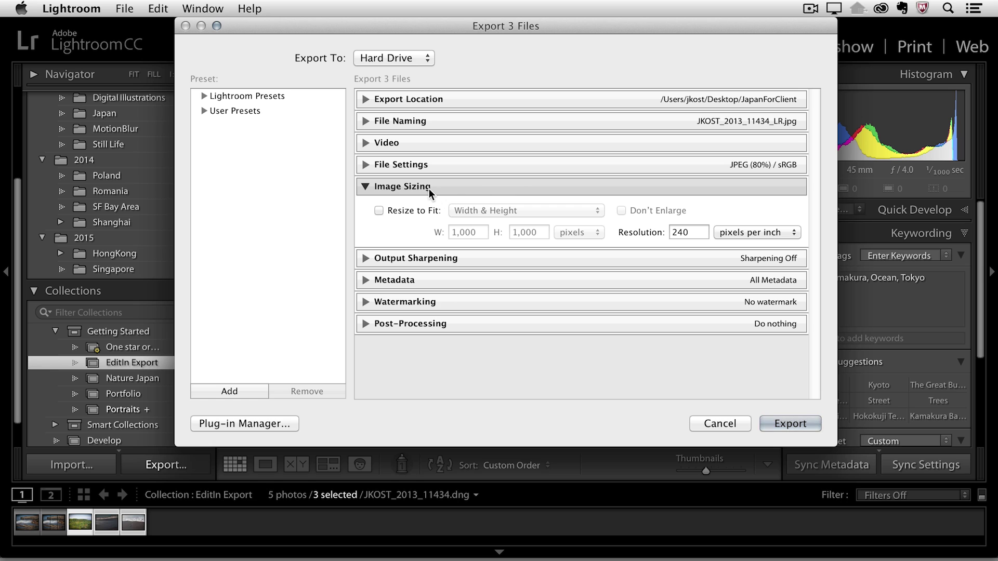
left_click(379, 211)
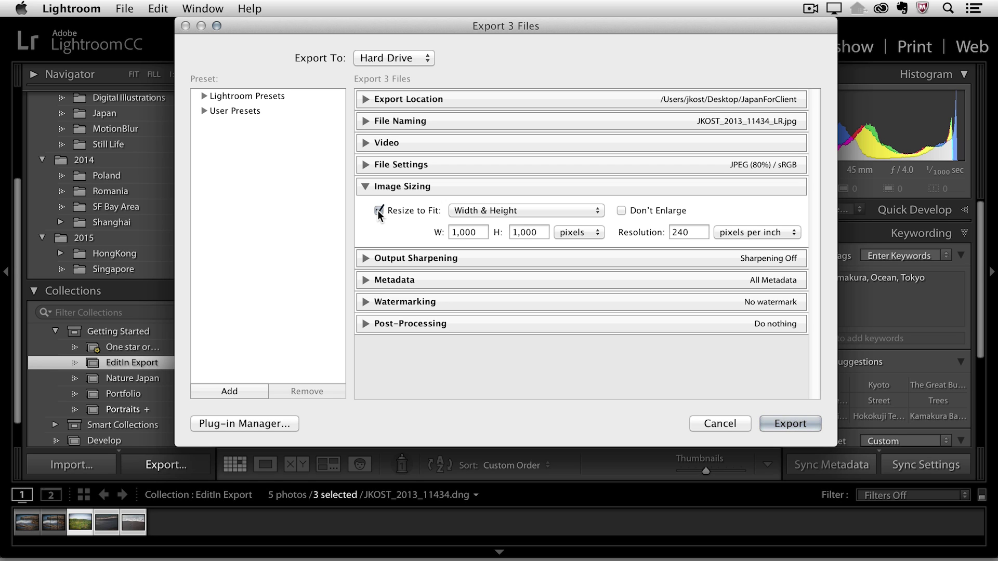
left_click(499, 211)
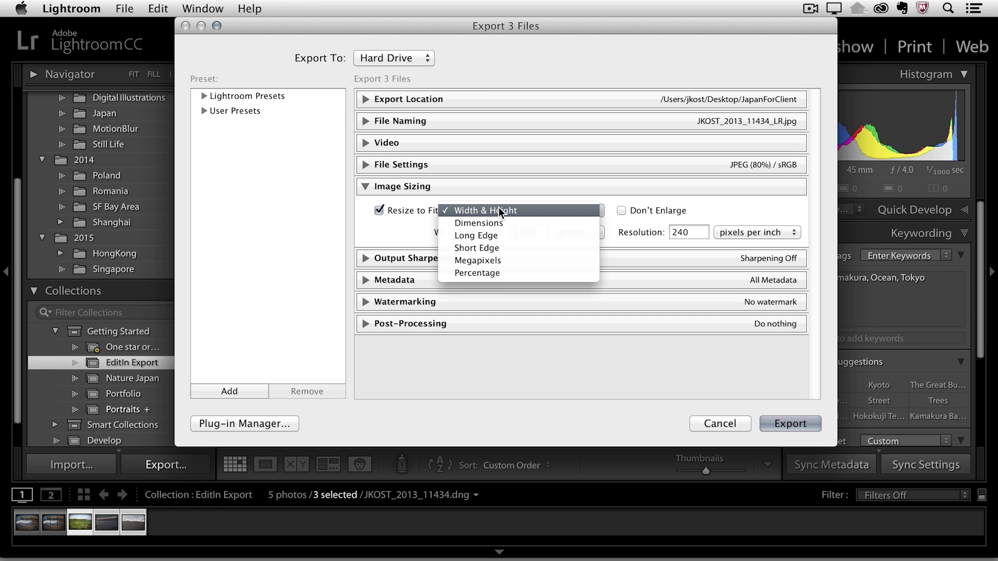
left_click(504, 236)
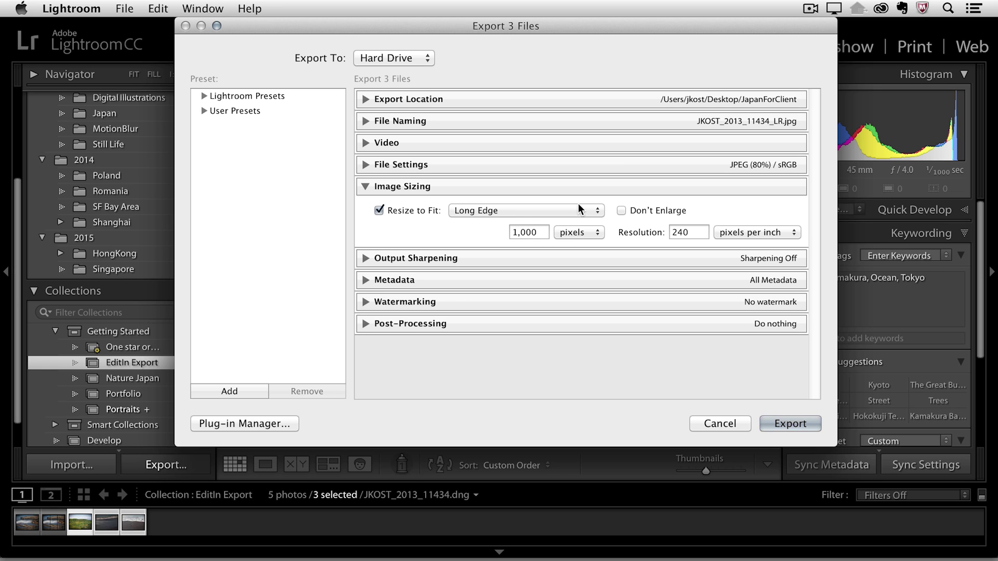
left_click(528, 232)
type("800")
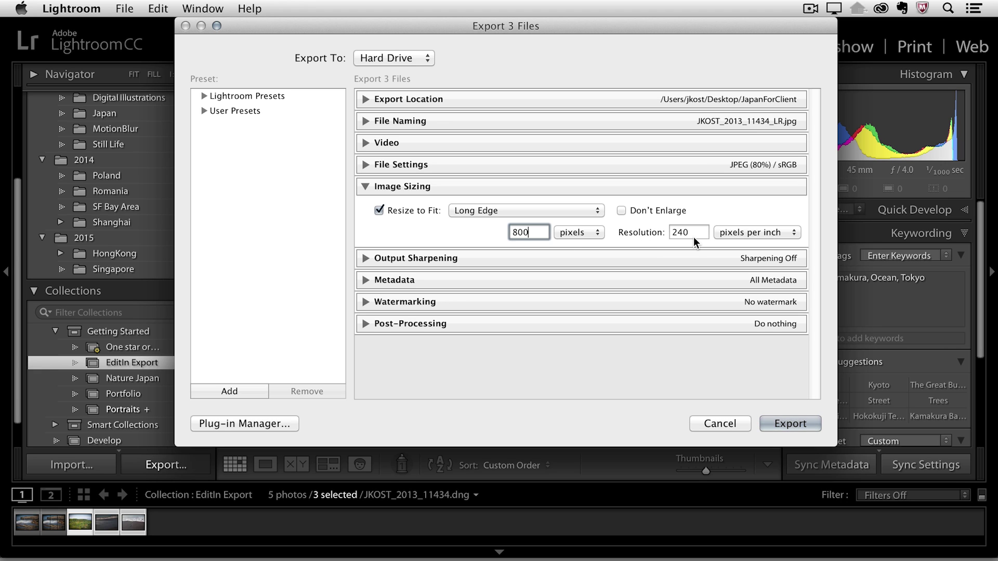
- Enable Sharpen For with Screen as the target and Standard as the amount
left_click(545, 256)
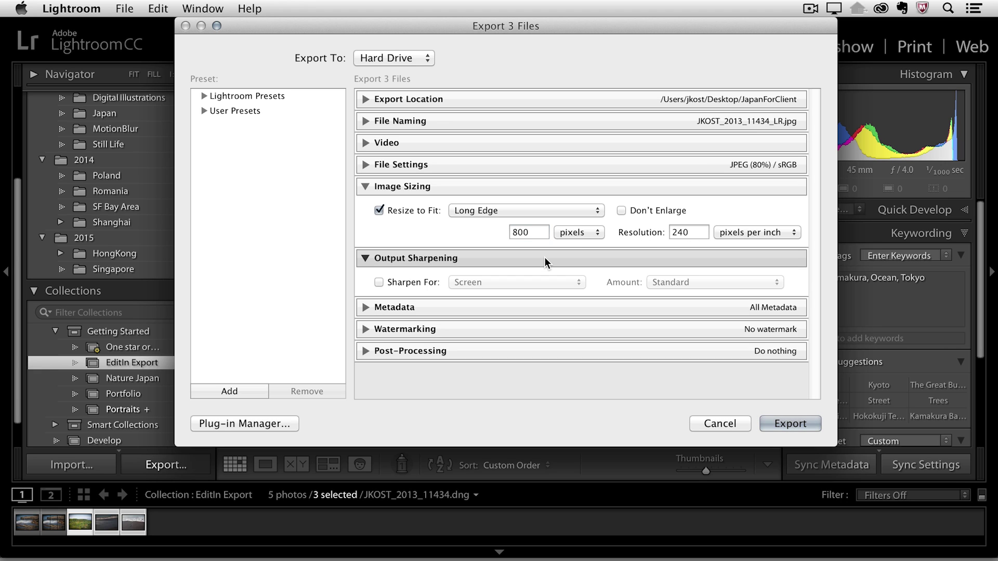
left_click(420, 279)
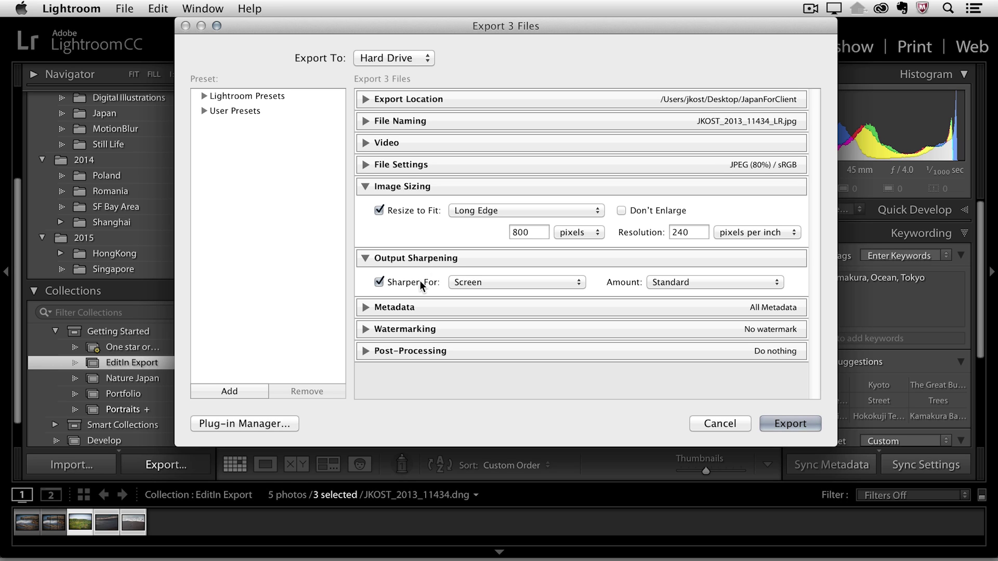
left_click(493, 284)
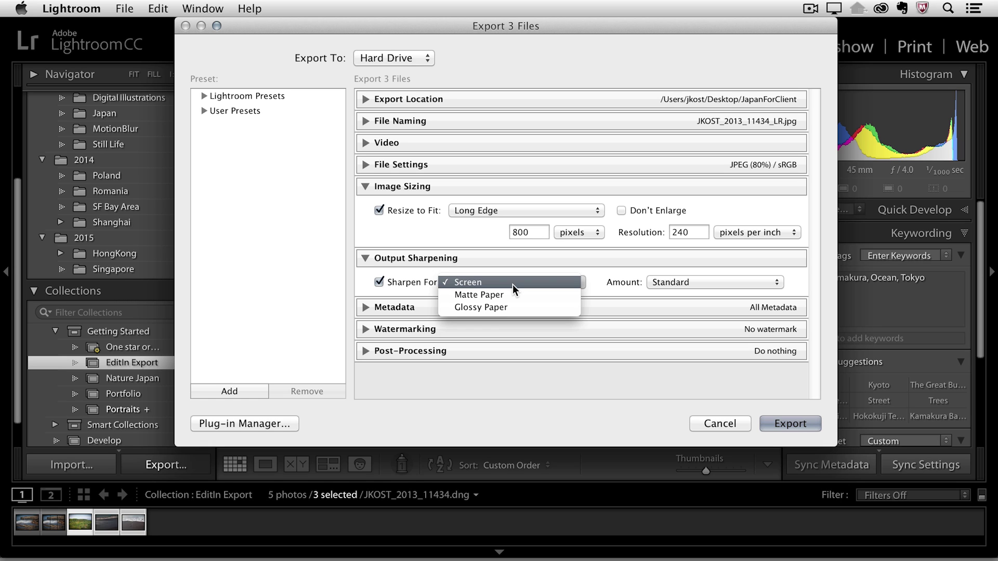
left_click(513, 284)
left_click(705, 280)
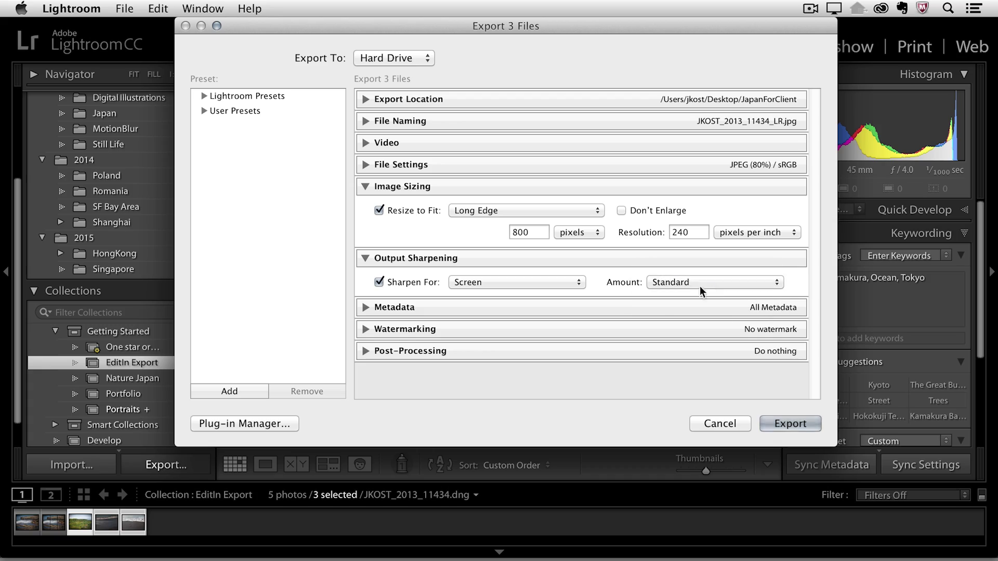
- Set metadata Include to Copyright & Contact Info Only, then collapse the Metadata panel
left_click(595, 311)
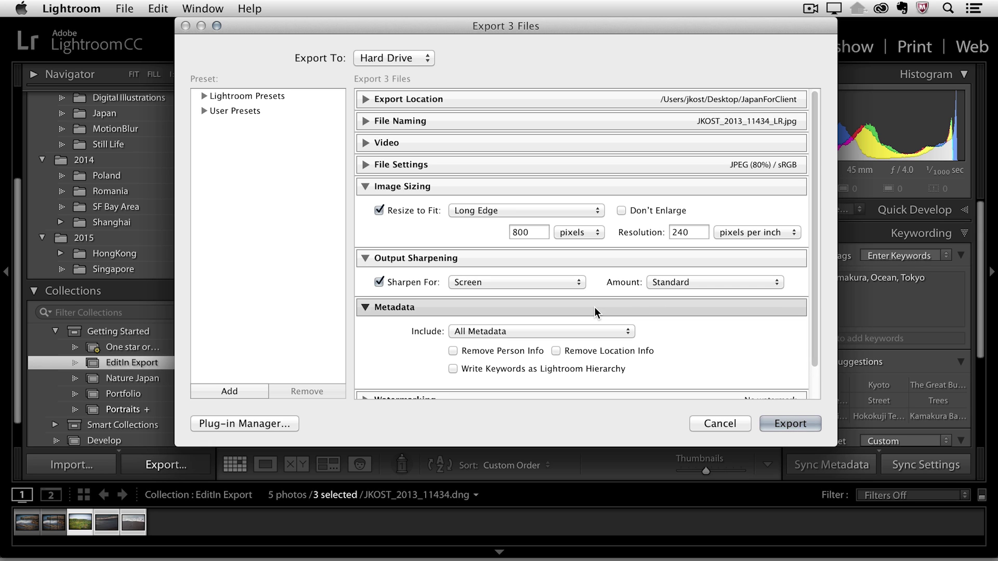
scroll(595, 306, "down", 2)
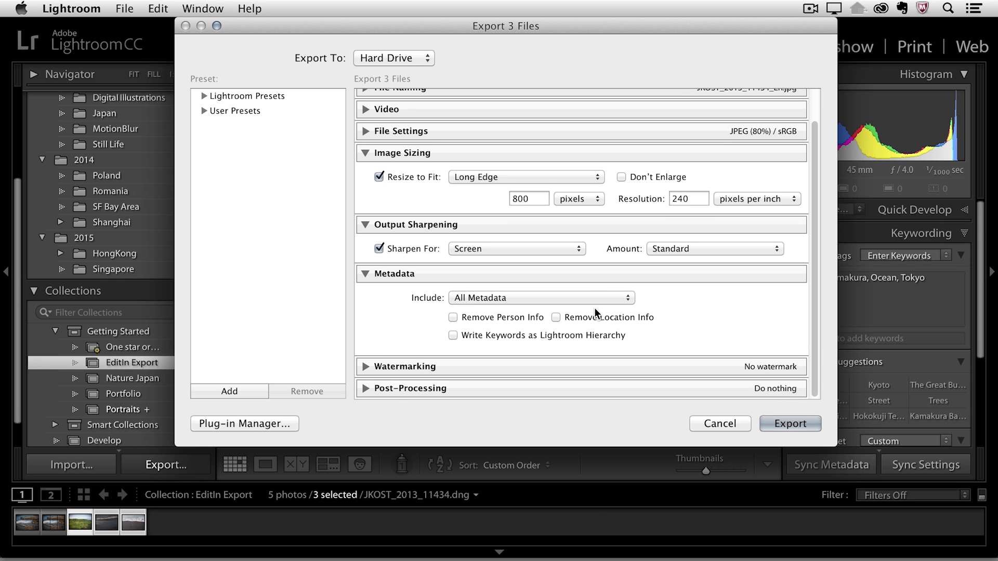
left_click(592, 298)
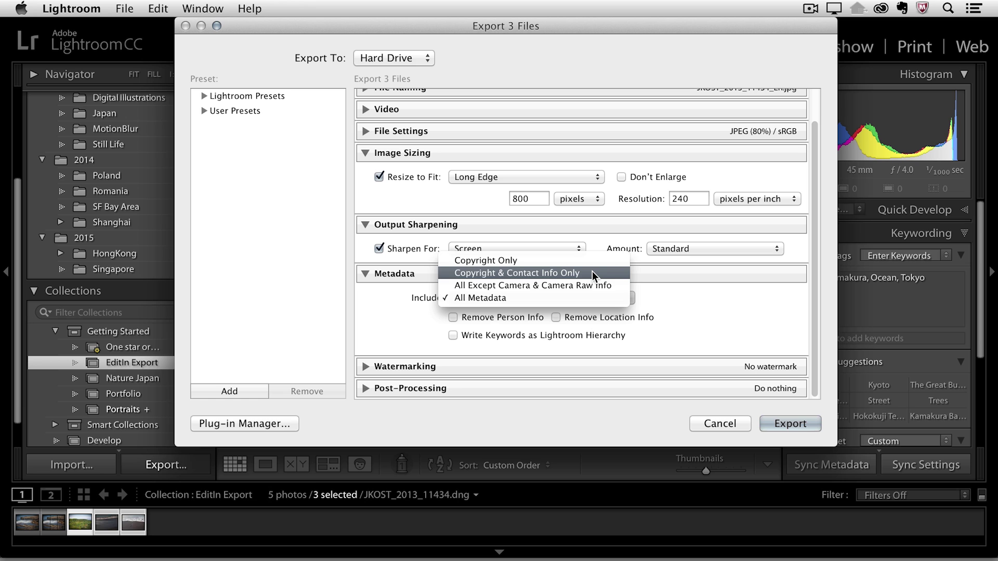
left_click(592, 272)
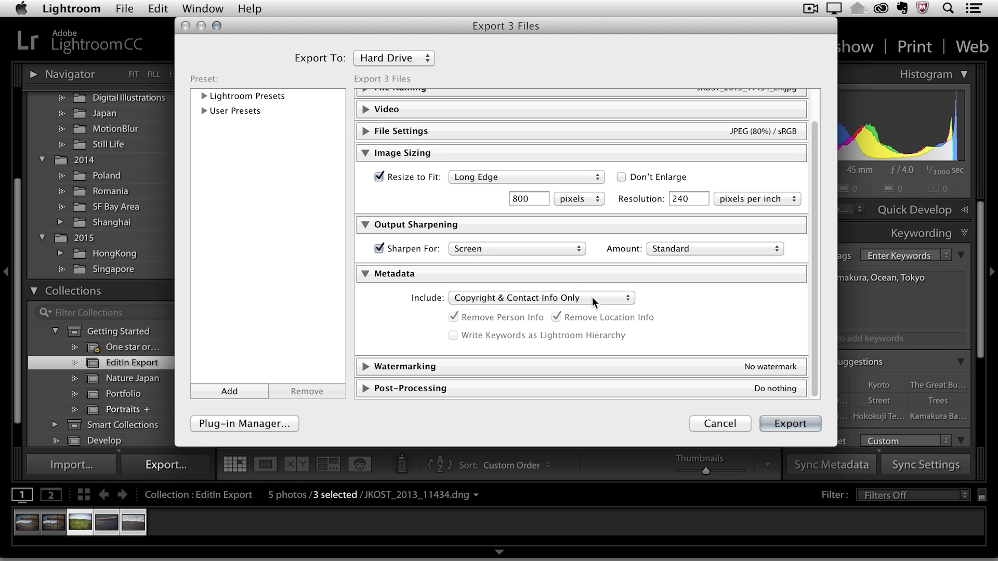
left_click(594, 296)
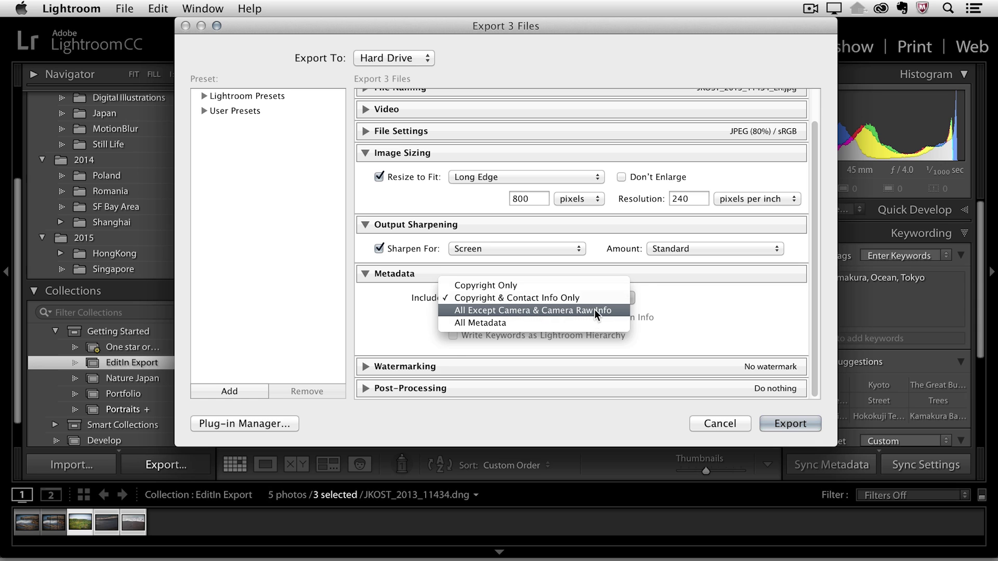
left_click(594, 310)
left_click(591, 318)
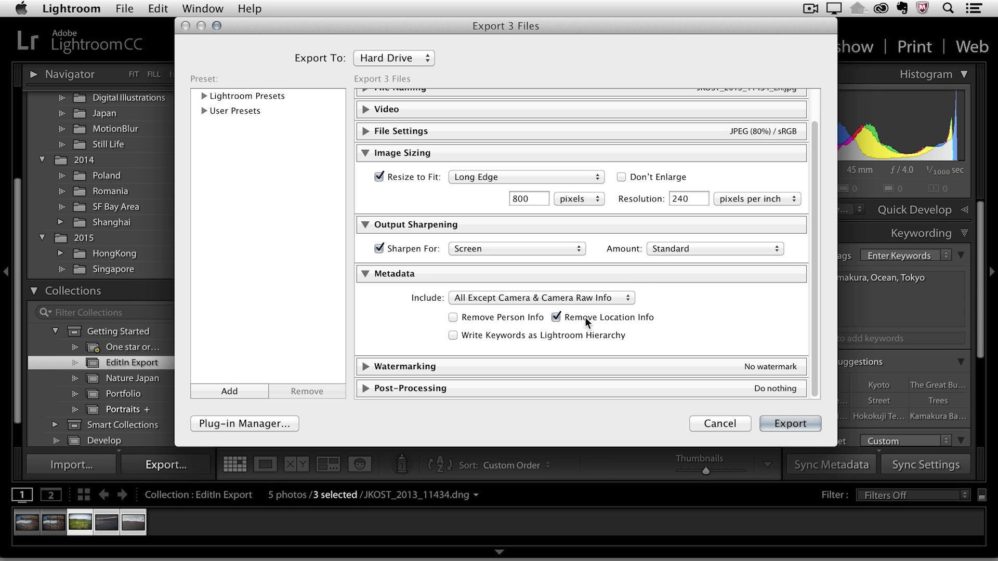
left_click(588, 296)
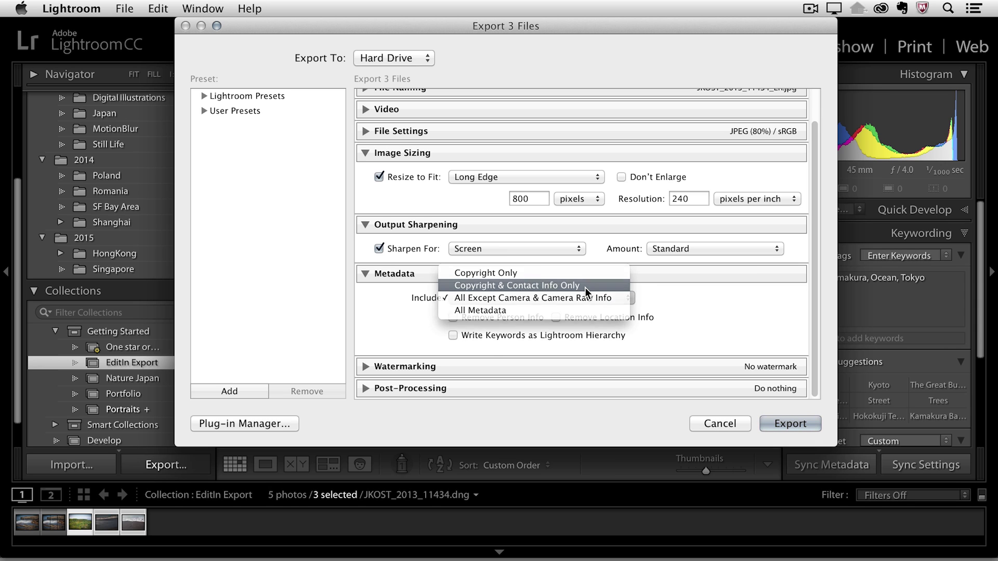
left_click(585, 288)
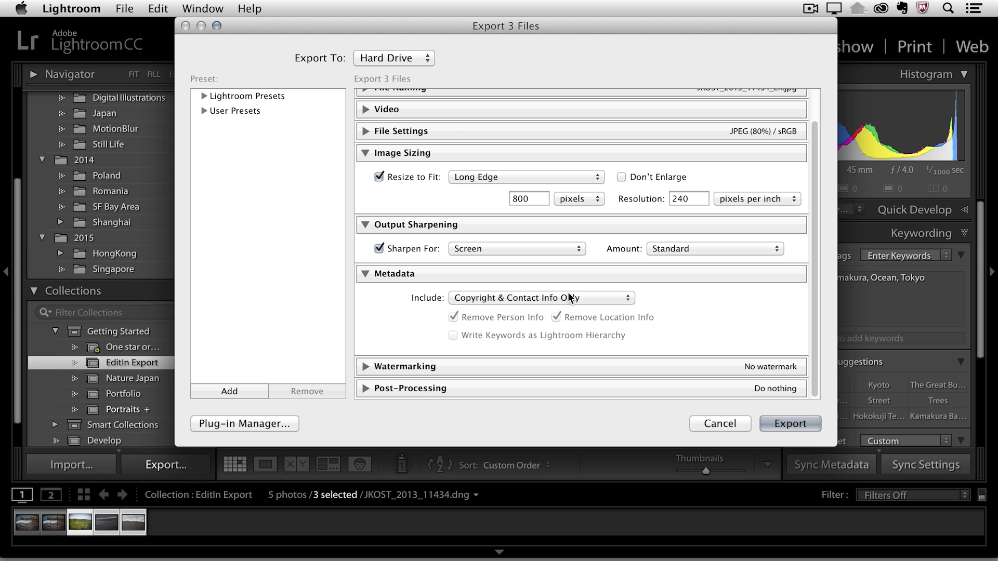
left_click(551, 274)
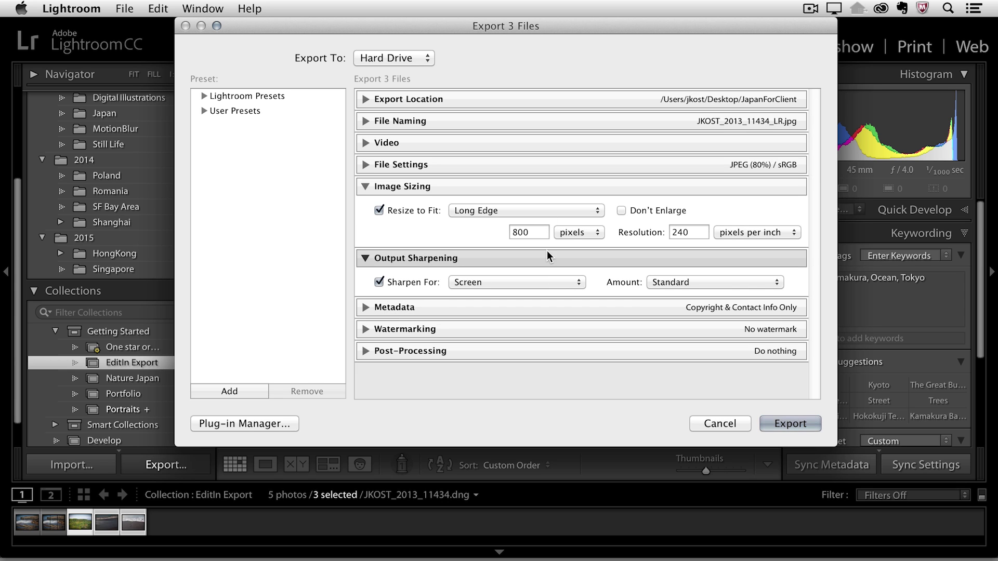
- Collapse Output Sharpening and Image Sizing, leave After Export on Do nothing, and begin saving a preset
left_click(545, 255)
left_click(516, 184)
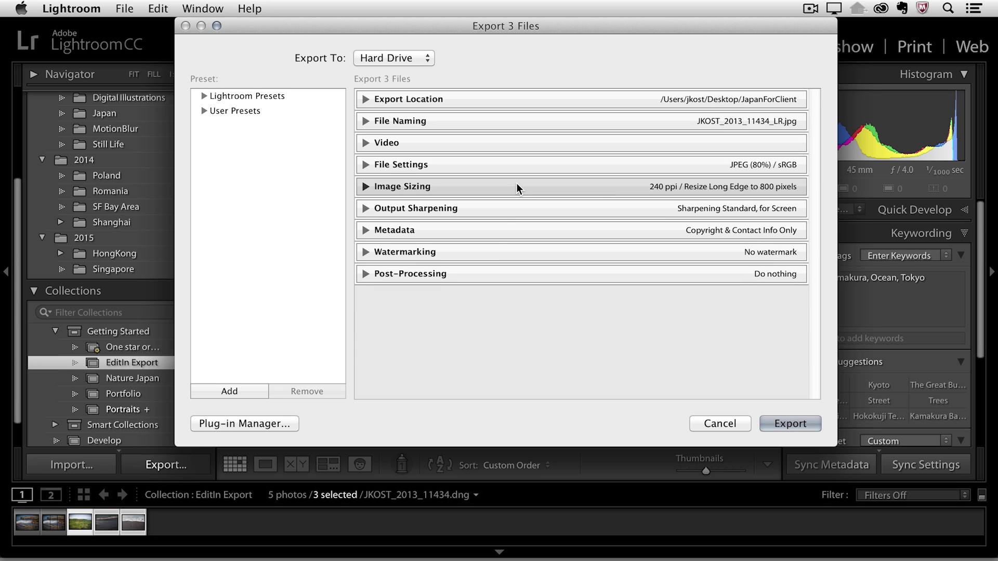
left_click(366, 275)
left_click(517, 298)
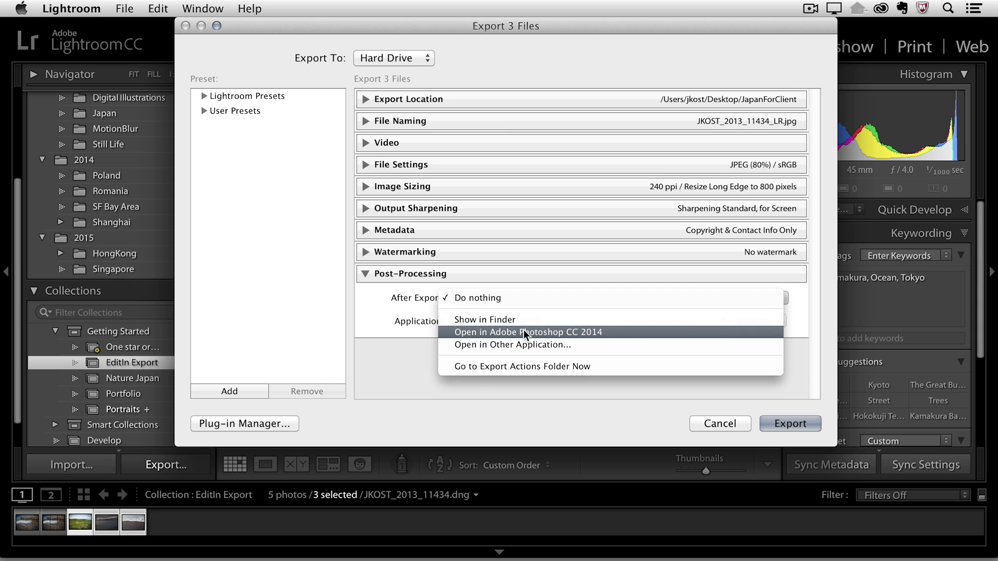
left_click(429, 298)
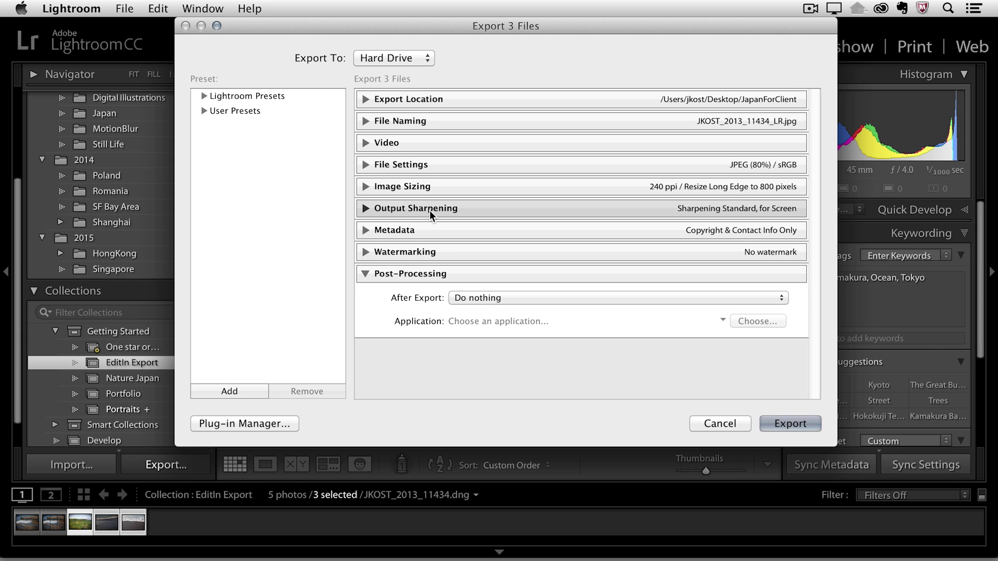
left_click(235, 390)
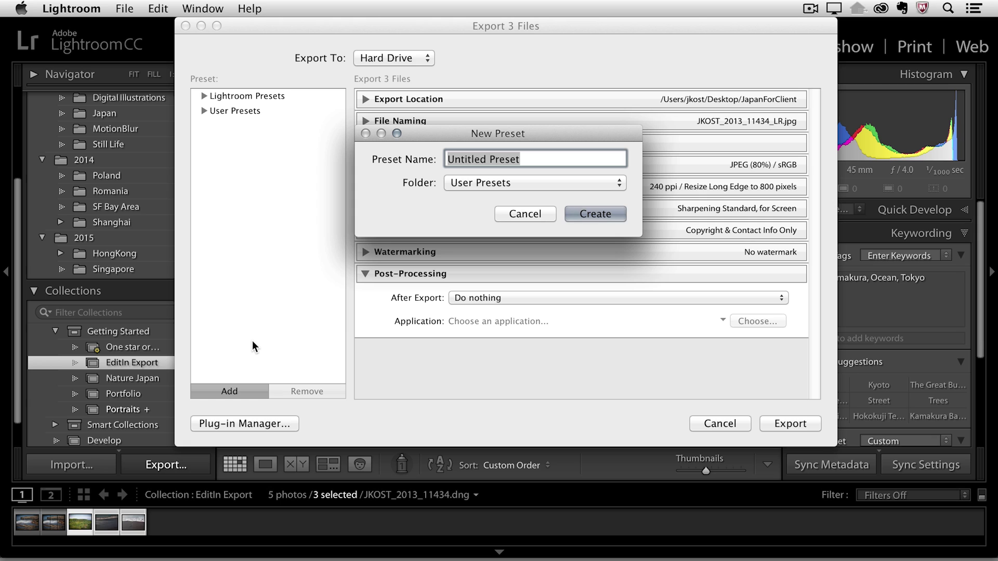
- Save the export settings as User Preset 'JPEG sRGB 800 PX Ss CC' and export the three photos
type("J")
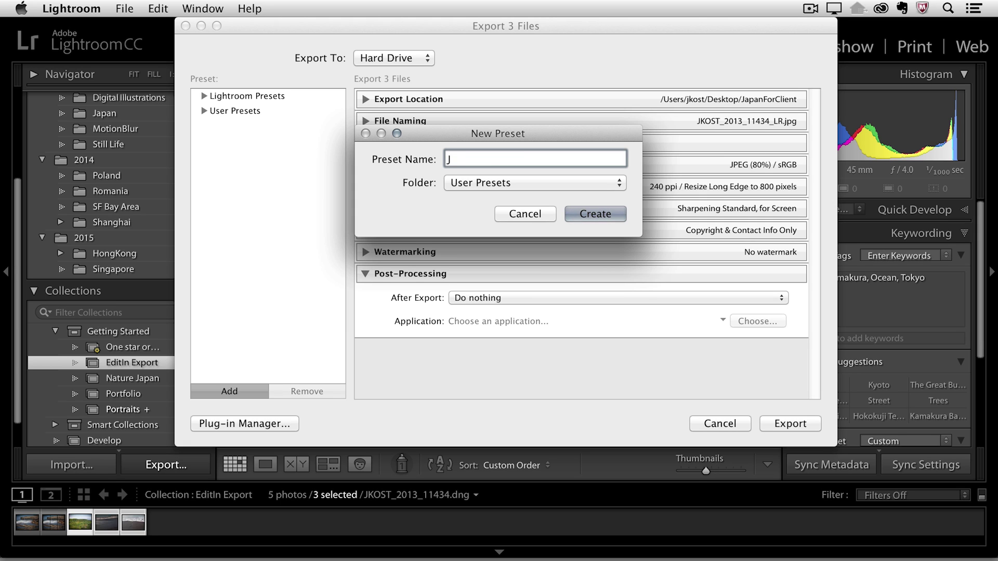
type("PE")
key("BackSpace")
type("PEG sRGB 800 PX S")
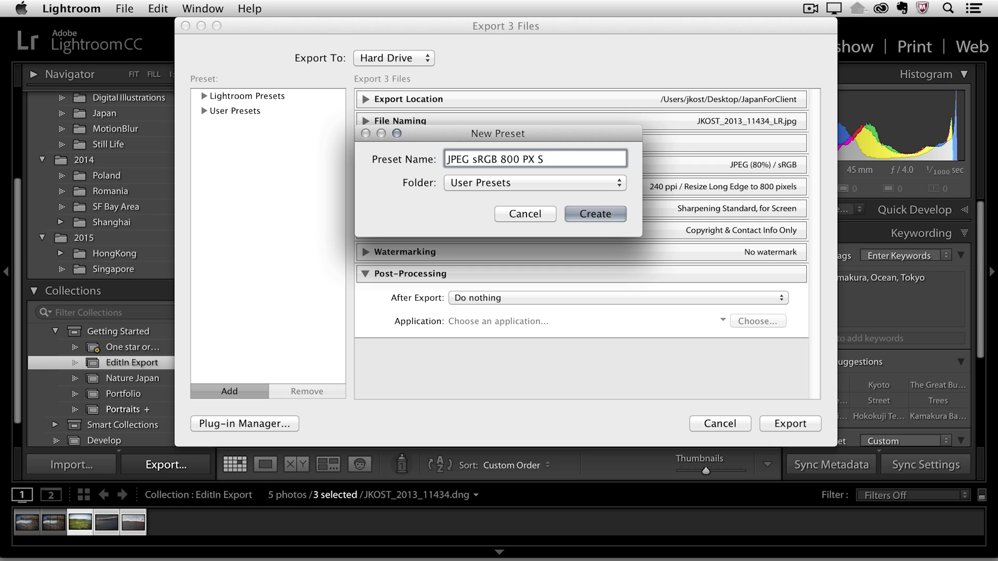
type("s CC")
left_click(509, 183)
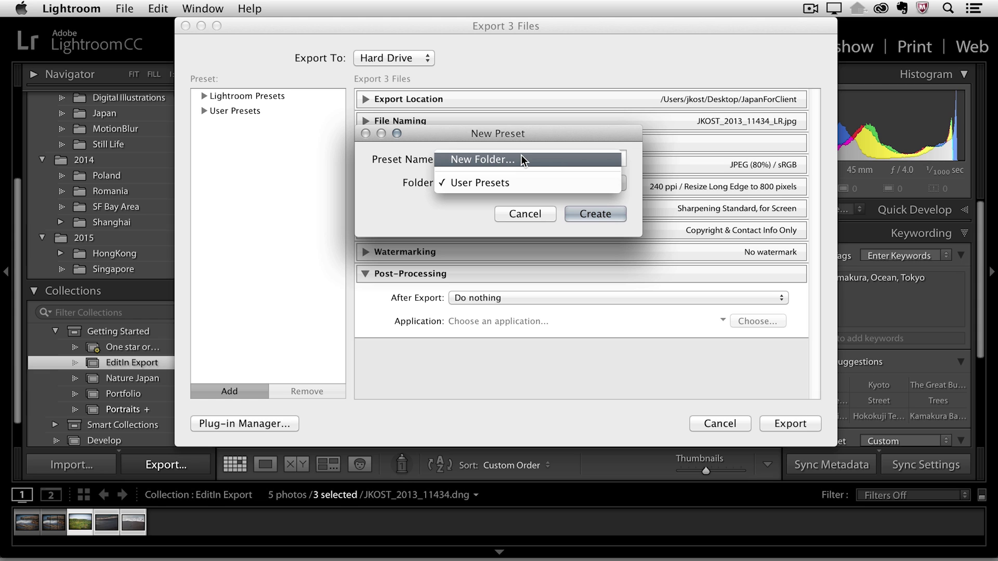
left_click(521, 183)
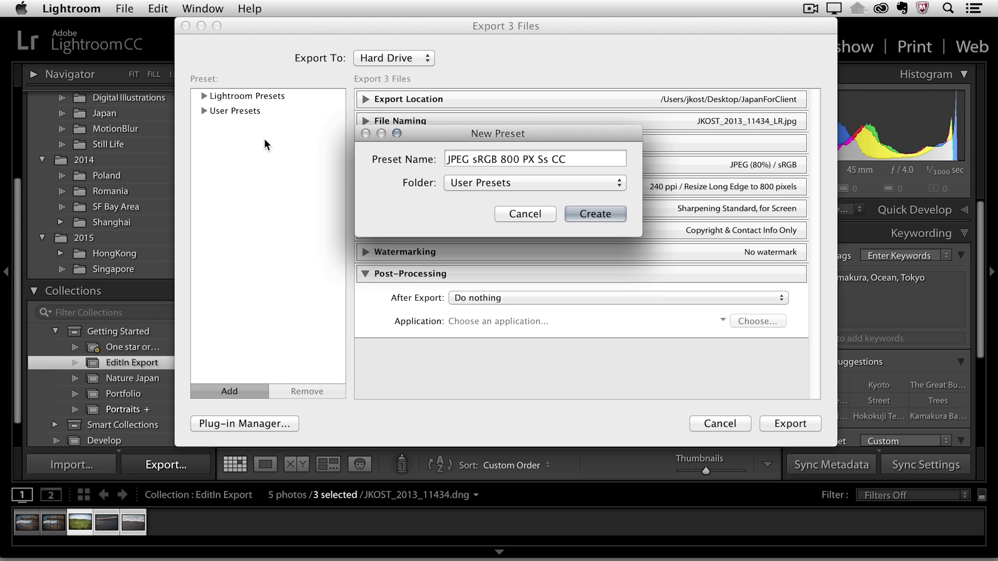
left_click(578, 213)
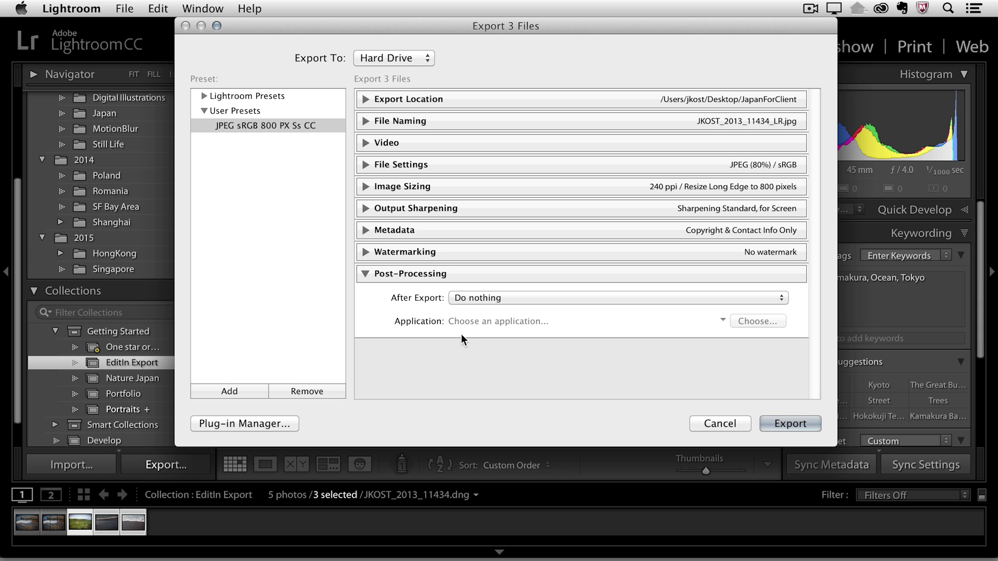
left_click(812, 424)
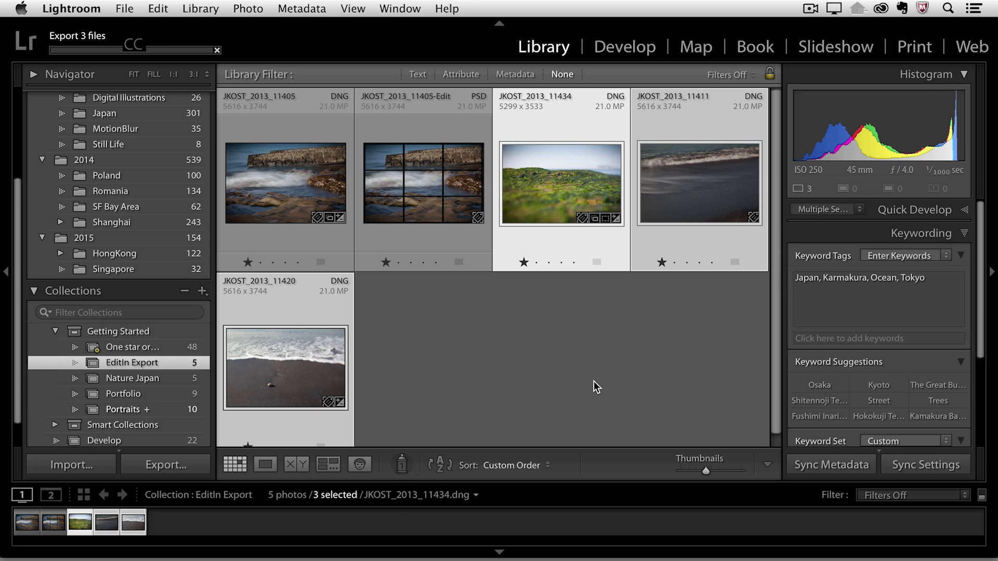
key("super+Tab")
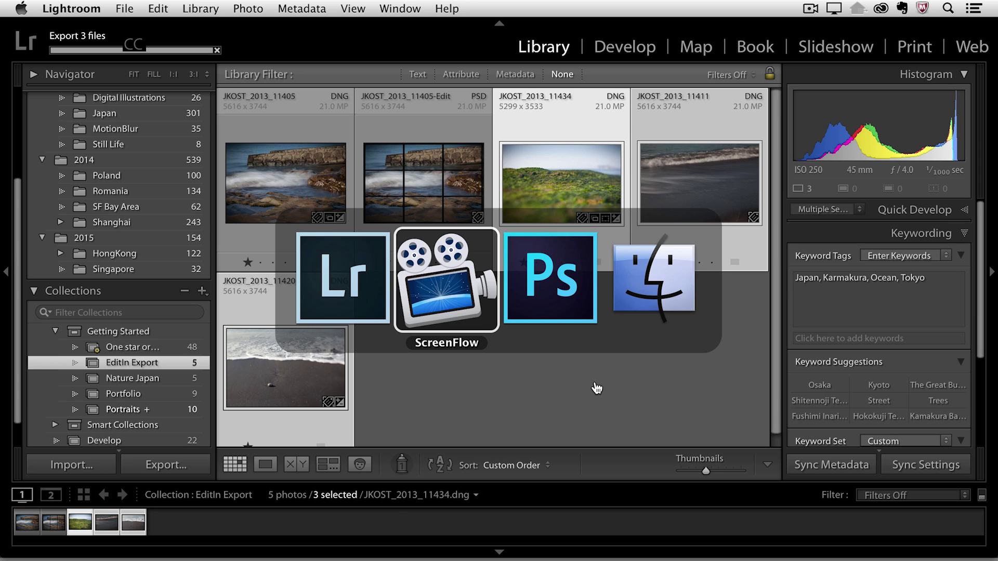
- In Finder, open the Desktop's JapanForClient folder and confirm the first _LR JPEG is 800 × 533
key("super+Tab")
key("super+Tab")
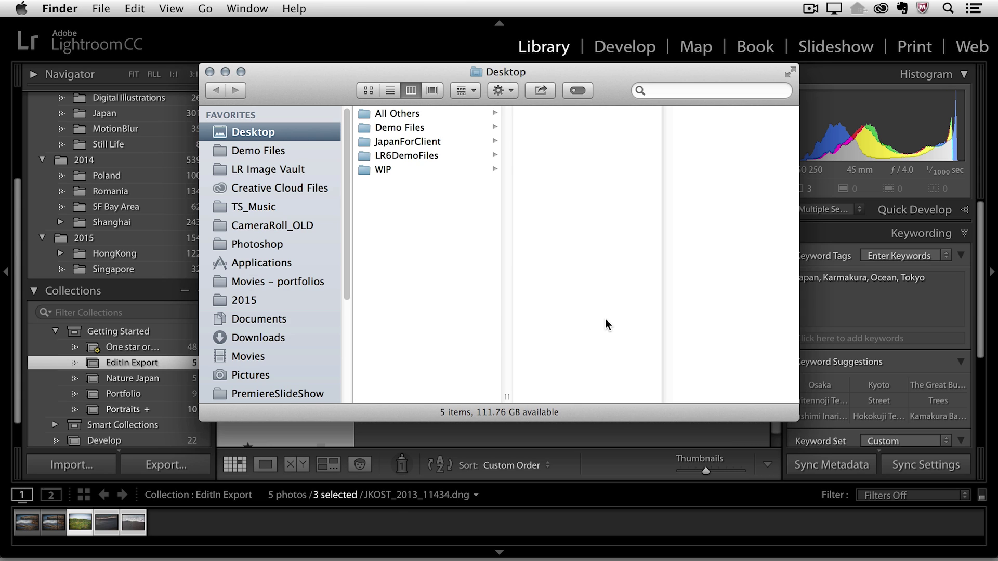
left_click(417, 142)
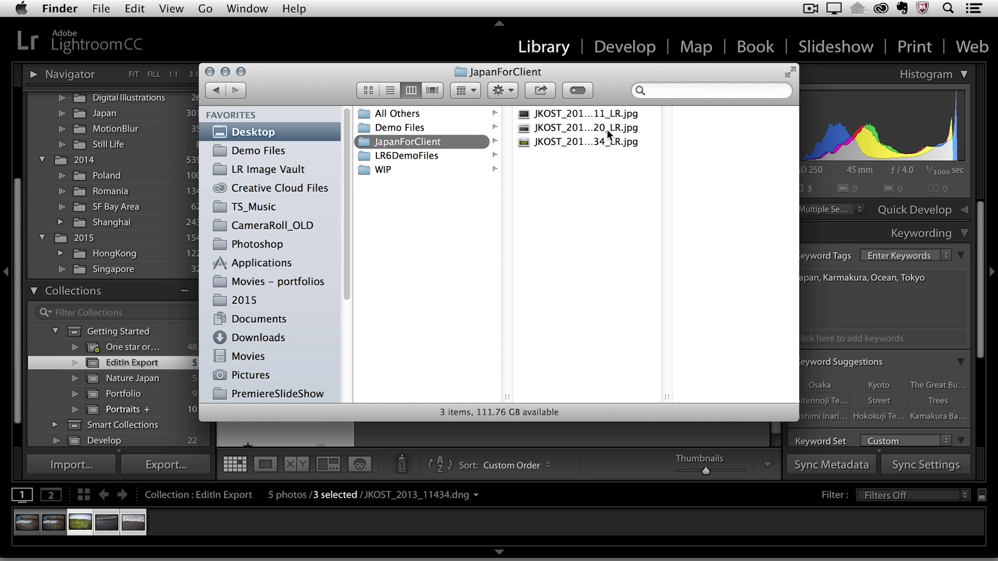
left_click(588, 115)
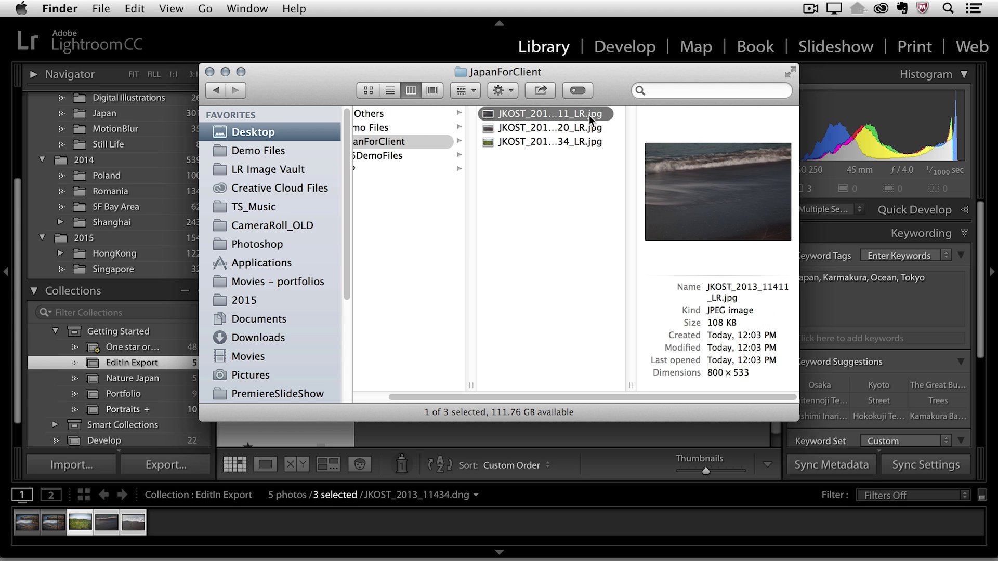